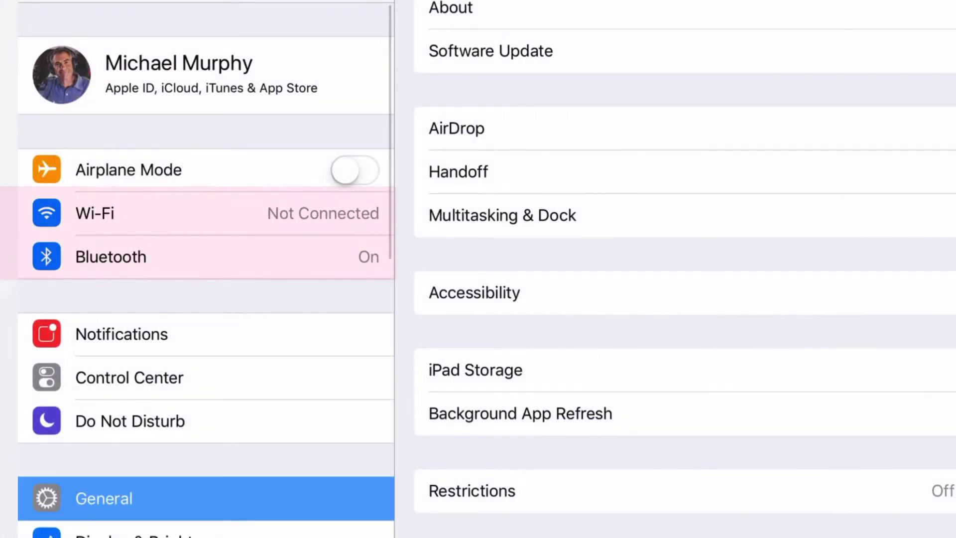
Show the Wi-Fi page listing nearby networks HOME-8F04, Murphys Hub and xfinitywifi.
click(194, 212)
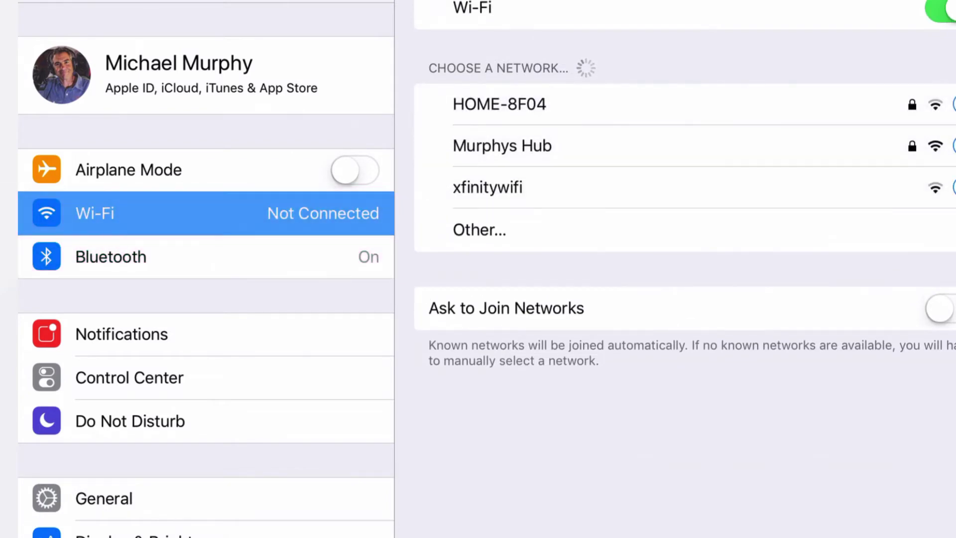
Choose the Murphys Hub network to bring up its empty Enter Password prompt.
click(502, 146)
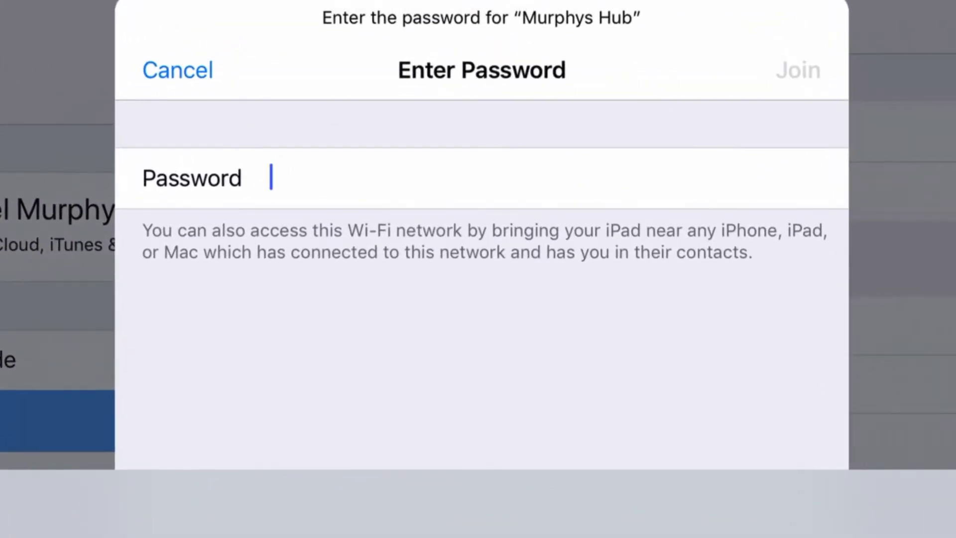